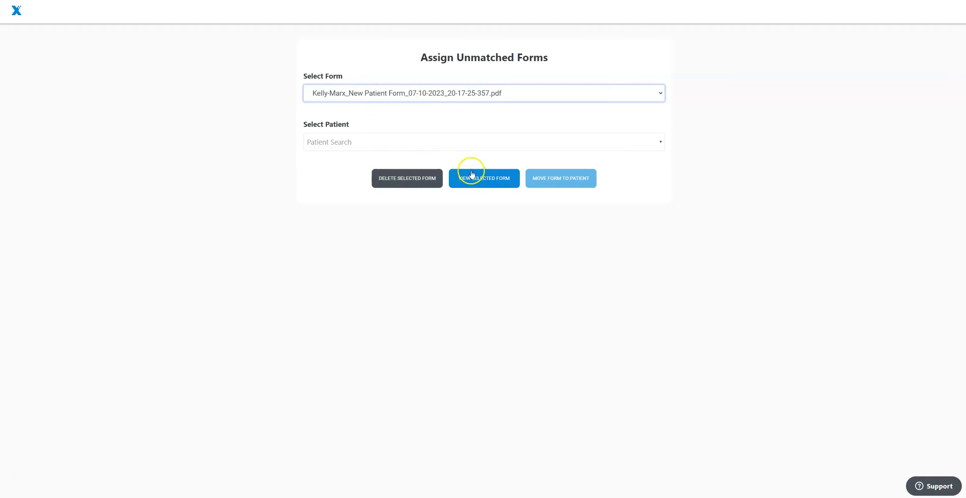
View the selected unmatched new patient form and open the matching patient's family information in Open Dental for comparison
{"action": "left_click", "coordinate": [478, 181]}
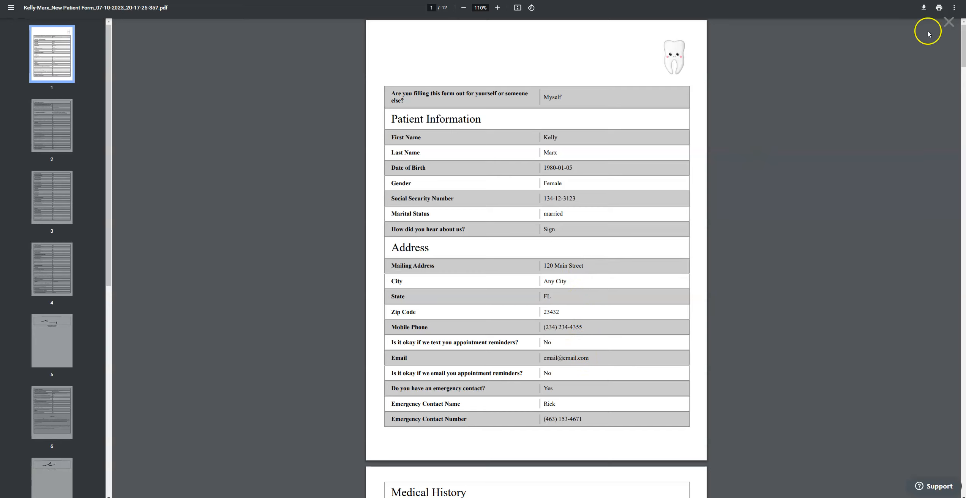
{"action": "left_click", "coordinate": [239, 492]}
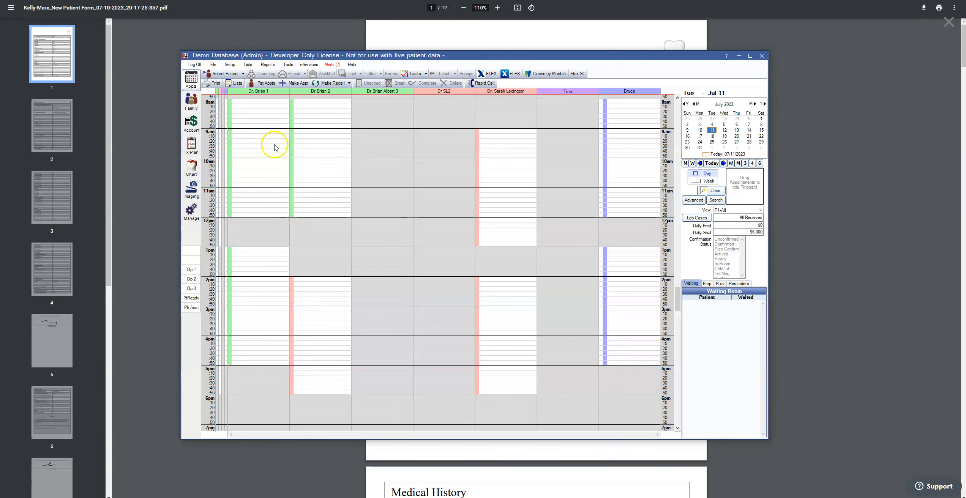
{"action": "left_click", "coordinate": [229, 76]}
{"action": "type", "text": "mar"}
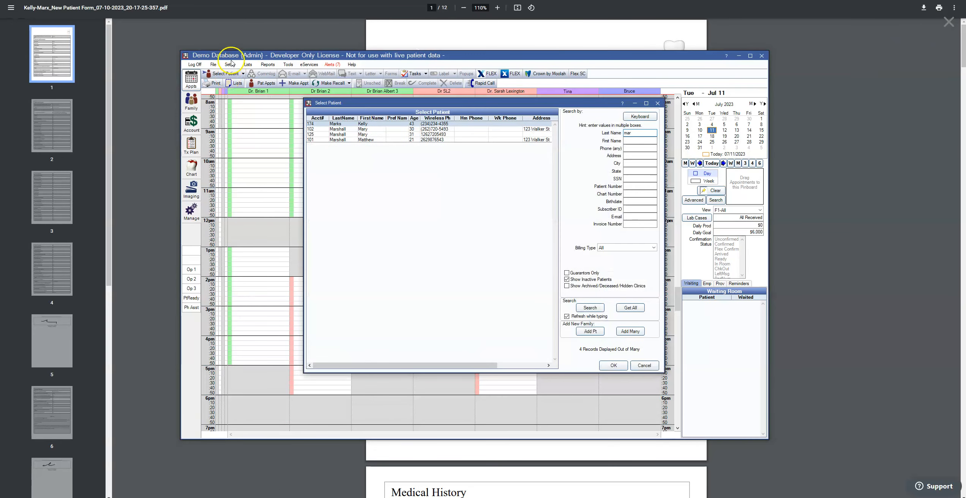
{"action": "double_click", "coordinate": [344, 128]}
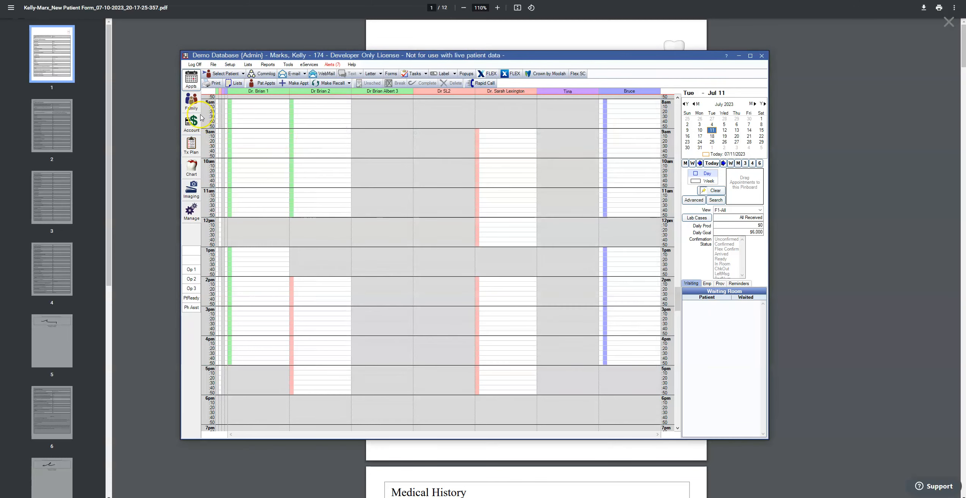
{"action": "left_click", "coordinate": [191, 102]}
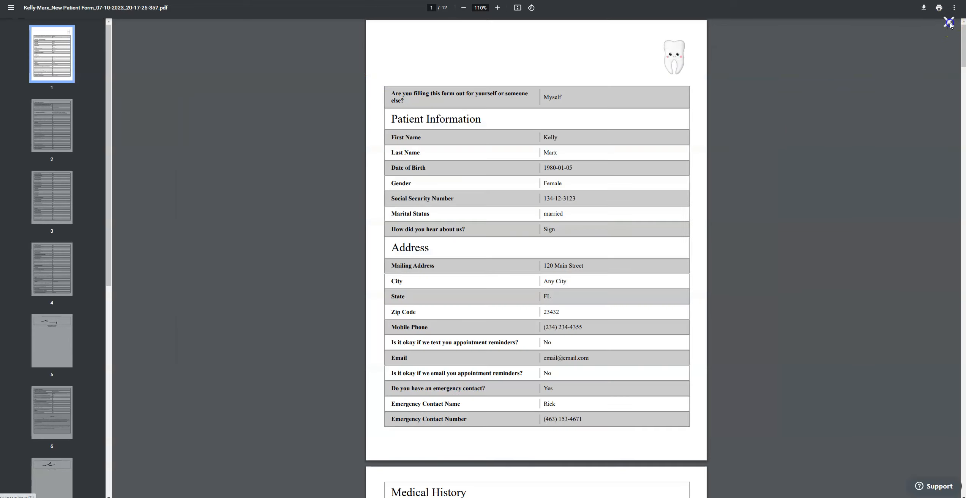
Close the form preview in Flex and move the selected form to the matching patient, searched by first name
{"action": "left_click", "coordinate": [949, 23]}
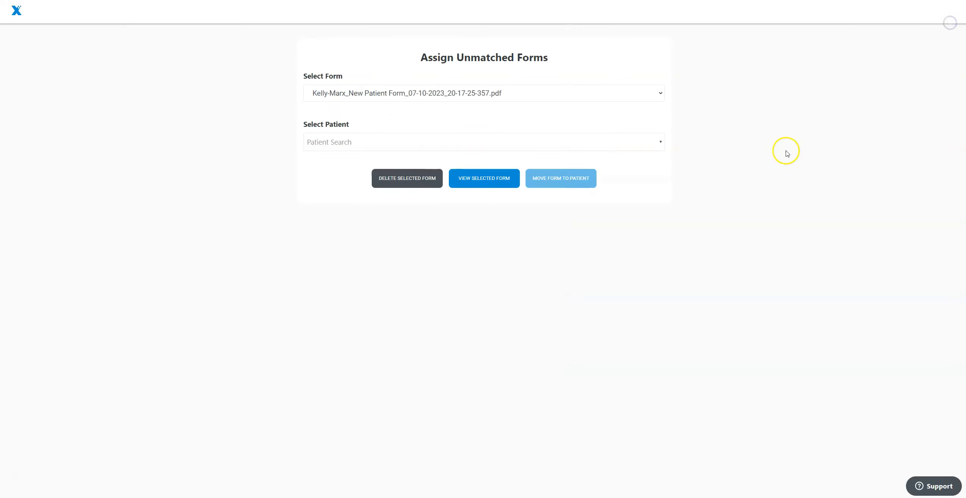
{"action": "left_click", "coordinate": [335, 145]}
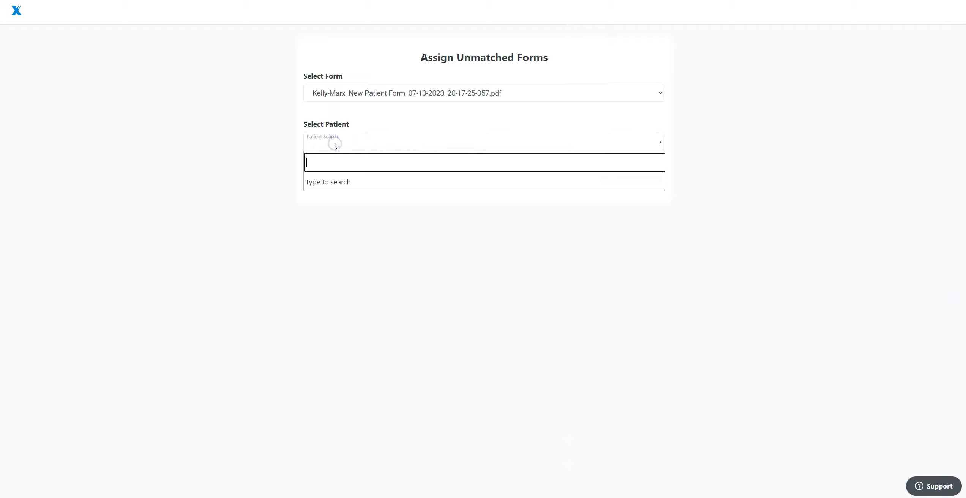
{"action": "type", "text": "kelly"}
{"action": "left_click", "coordinate": [344, 199]}
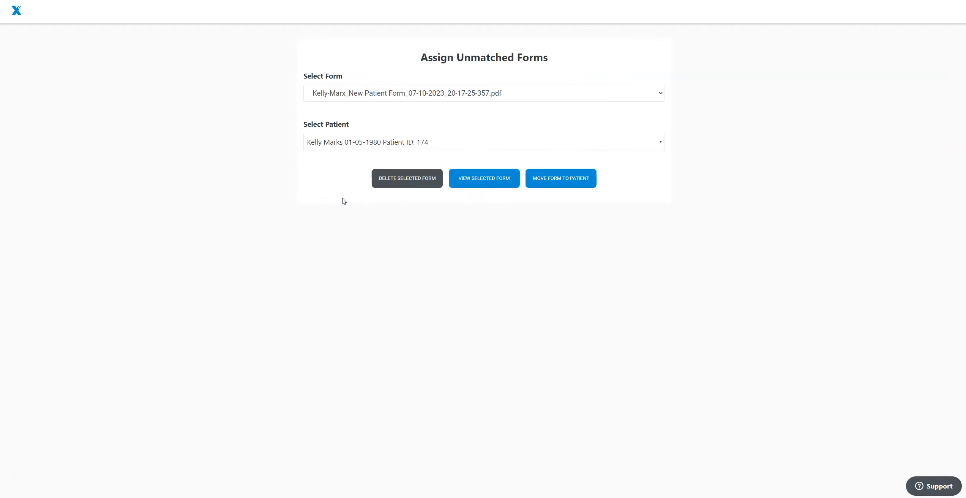
{"action": "left_click", "coordinate": [546, 182]}
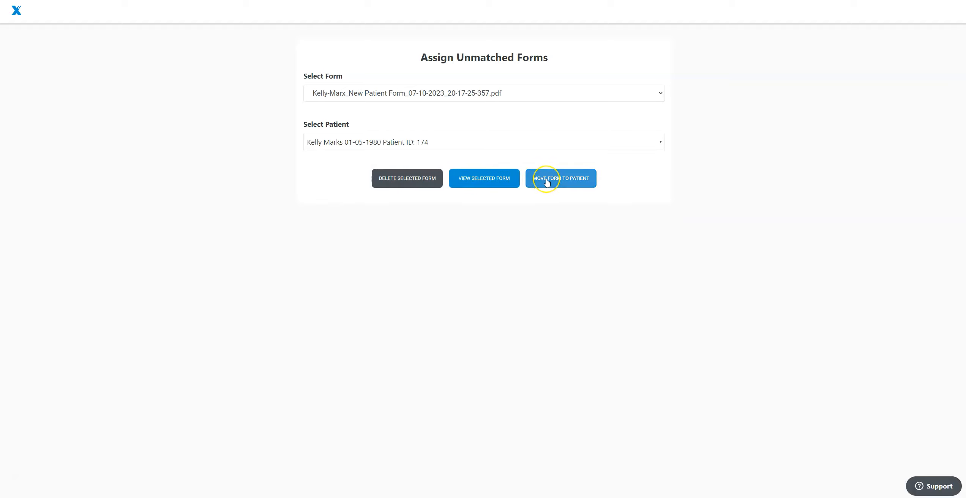
{"action": "left_click", "coordinate": [546, 182]}
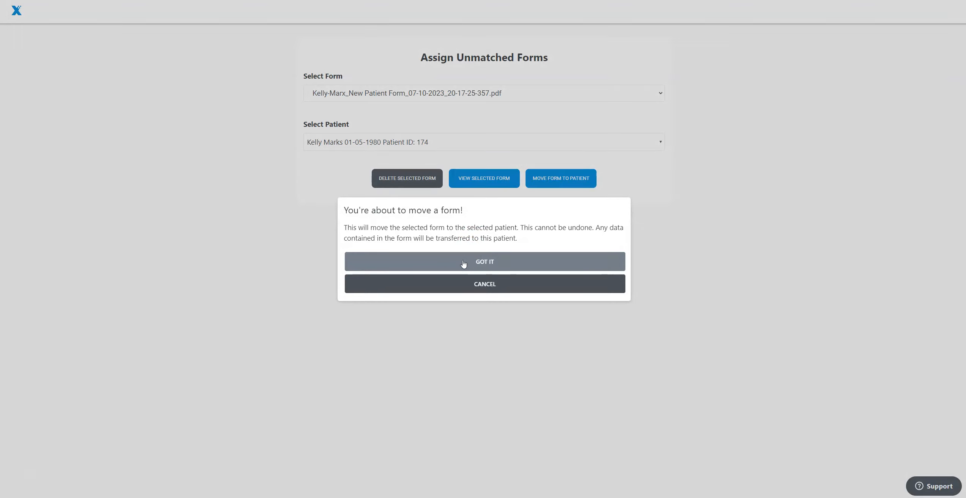
{"action": "left_click", "coordinate": [463, 263]}
{"action": "left_click", "coordinate": [463, 260]}
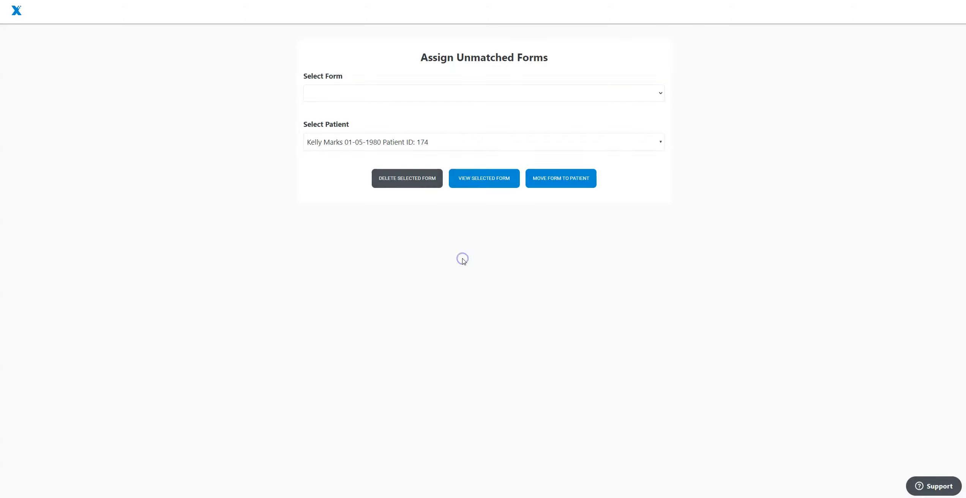
Check the unmatched form list, and review the patient's refreshed family information and imported new patient form in Open Dental
{"action": "left_click", "coordinate": [430, 94]}
{"action": "left_click", "coordinate": [430, 96]}
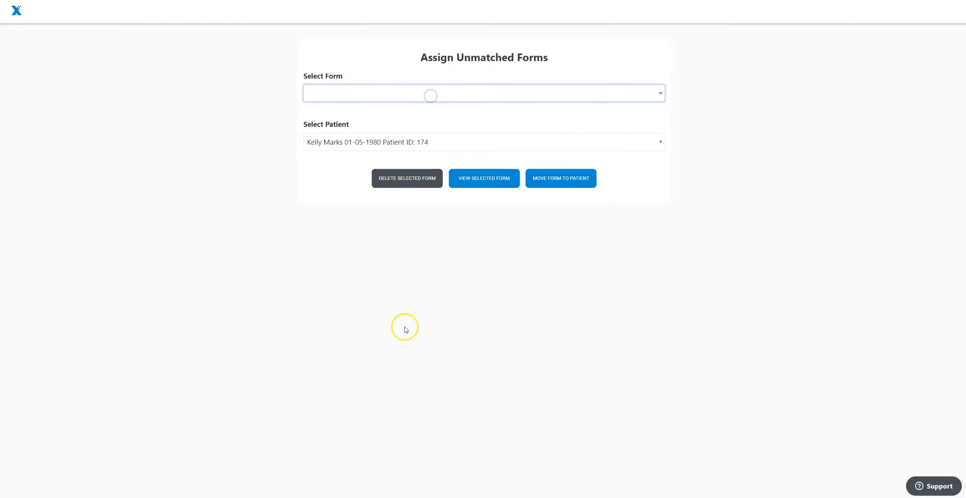
{"action": "left_click", "coordinate": [243, 497]}
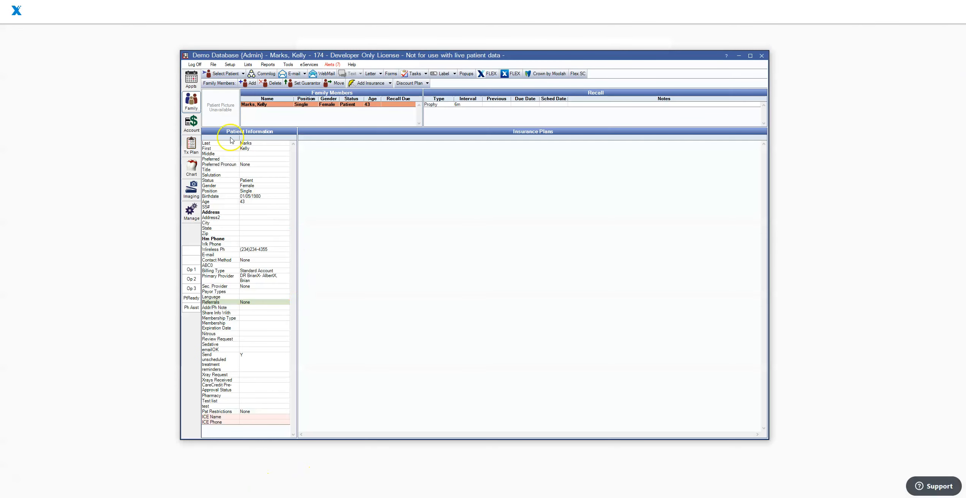
{"action": "left_click", "coordinate": [191, 101]}
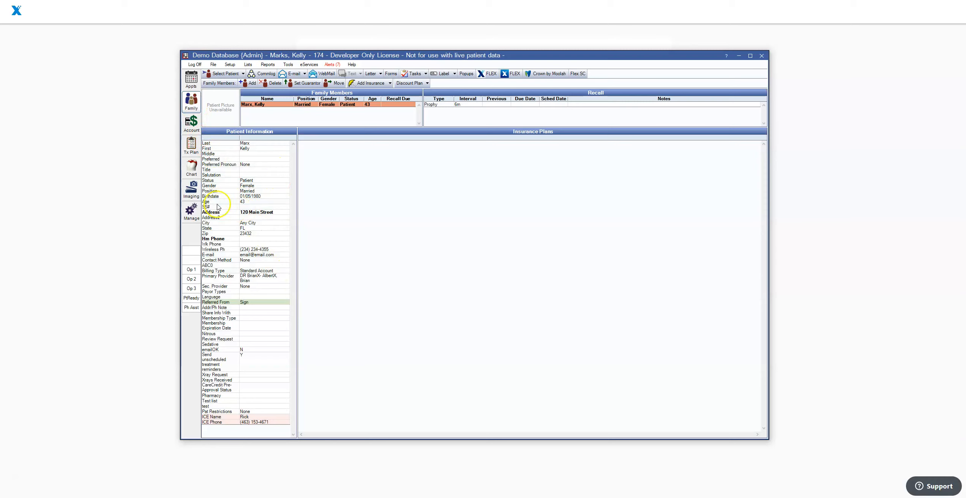
{"action": "left_click", "coordinate": [192, 194]}
{"action": "left_click", "coordinate": [247, 122]}
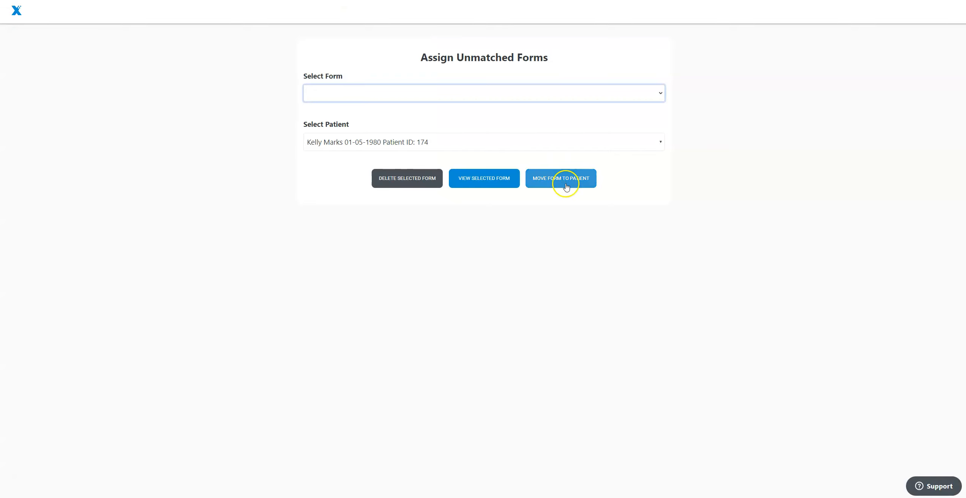
Return to Flex and open the Membership / Discount Plans section of the form settings
{"action": "left_click", "coordinate": [16, 10]}
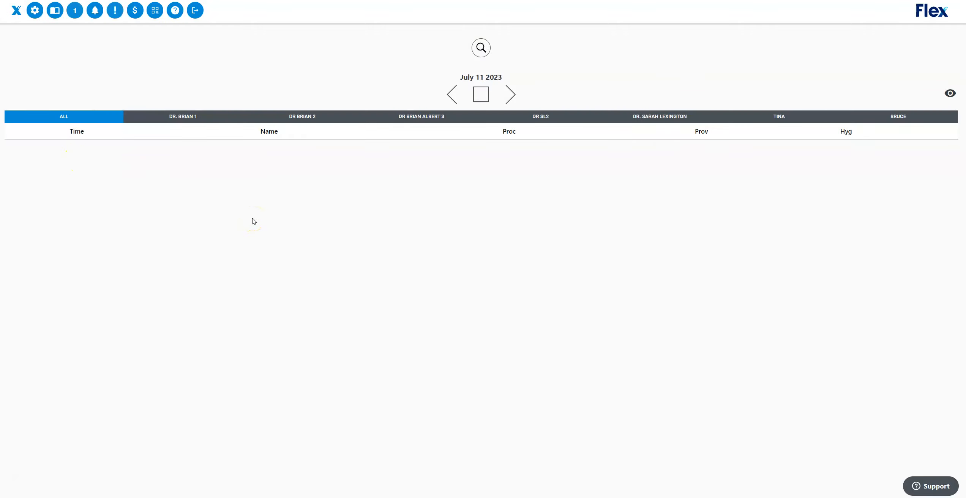
{"action": "left_click", "coordinate": [35, 11]}
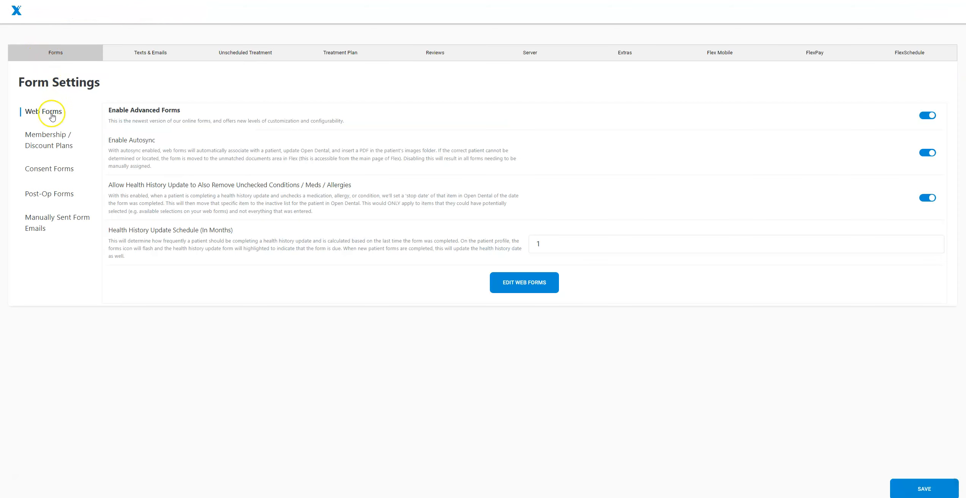
{"action": "left_click", "coordinate": [47, 140]}
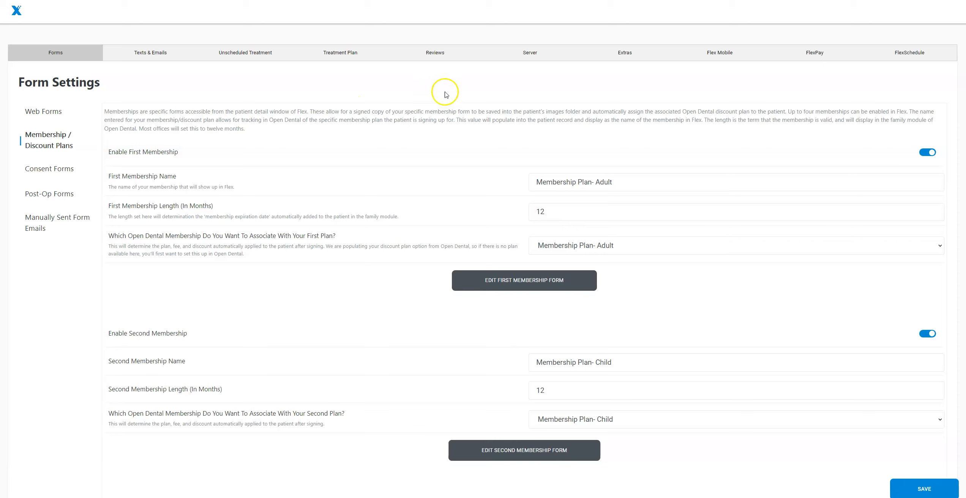
Keep the first membership enabled and associate it with the Open Dental plan "Membership Plan- Adult"
{"action": "left_click", "coordinate": [925, 152]}
{"action": "left_click", "coordinate": [925, 154]}
{"action": "left_click_drag", "start_coordinate": [634, 188], "coordinate": [527, 214]}
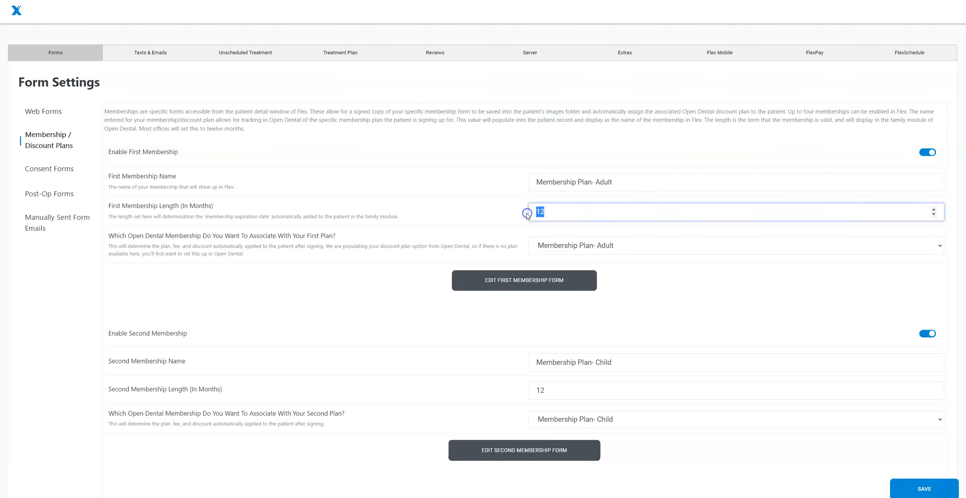
{"action": "left_click", "coordinate": [635, 249]}
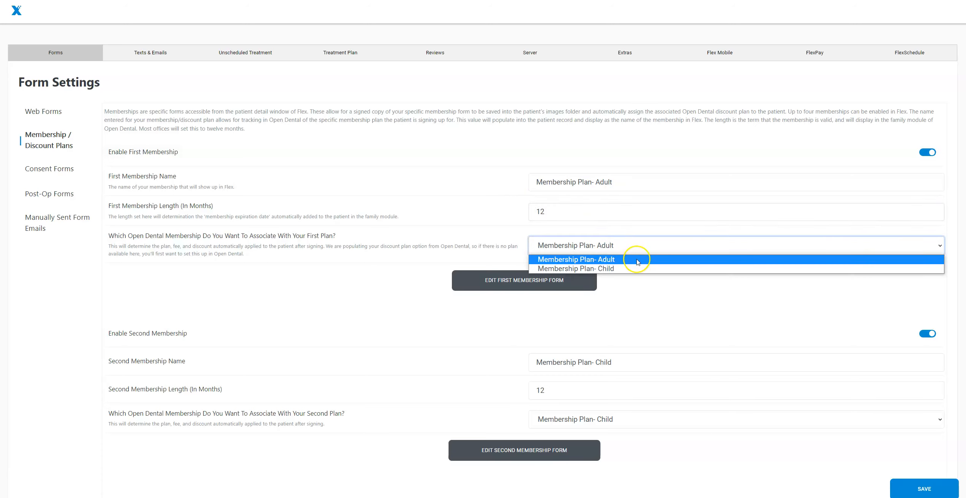
{"action": "left_click", "coordinate": [637, 259]}
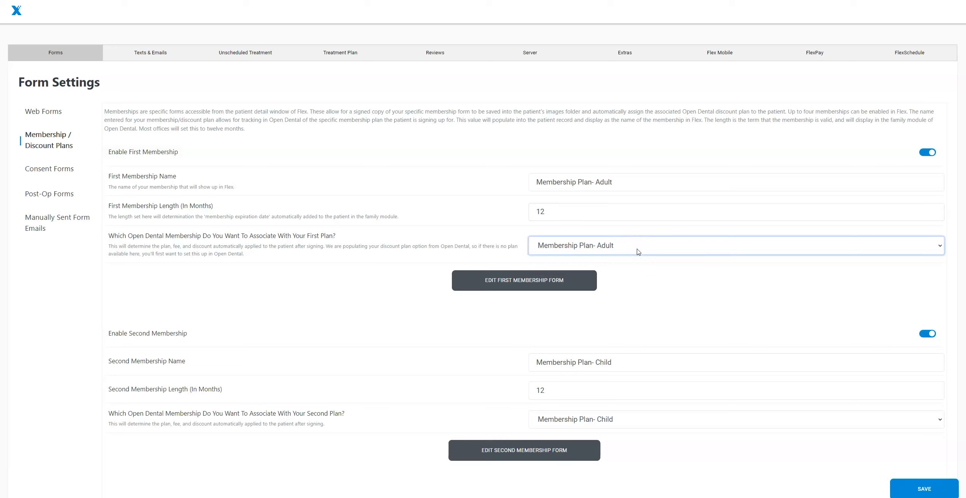
Open the first membership form in the editor, and save the form and the membership settings
{"action": "left_click", "coordinate": [536, 280]}
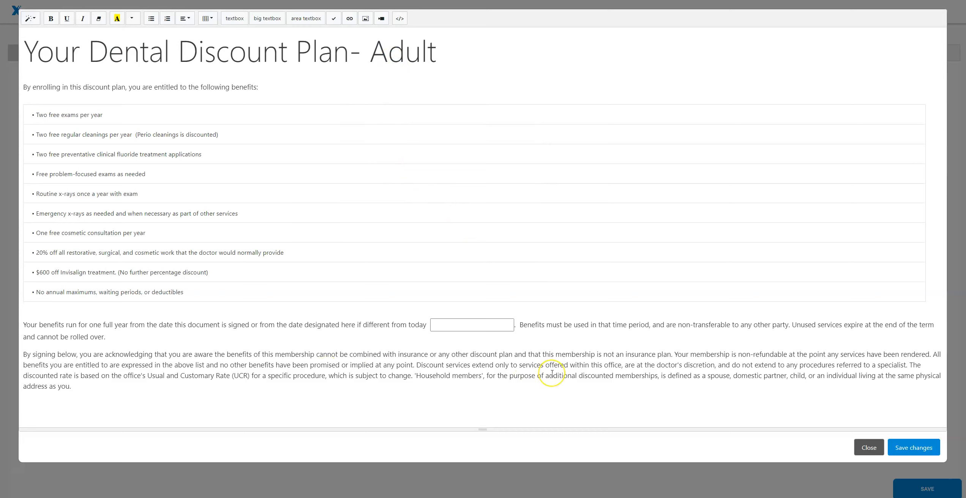
{"action": "left_click", "coordinate": [916, 449]}
{"action": "left_click", "coordinate": [923, 487]}
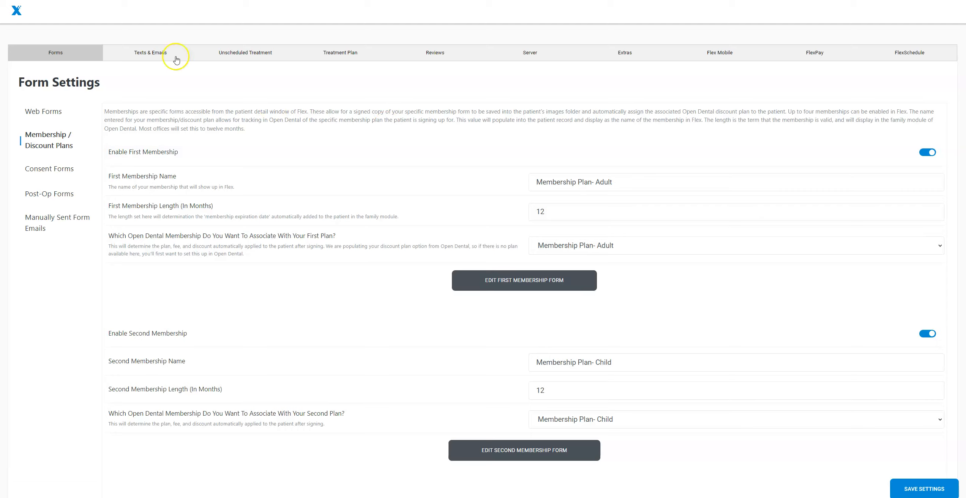
Return to the Flex home page and open the patient's profile by searching for their first name
{"action": "left_click", "coordinate": [22, 3]}
{"action": "left_click", "coordinate": [482, 47]}
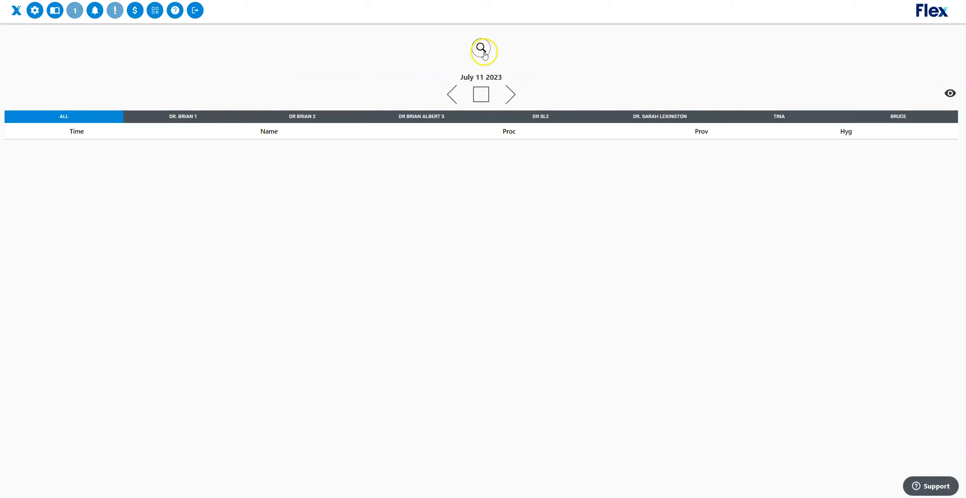
{"action": "type", "text": "kelly"}
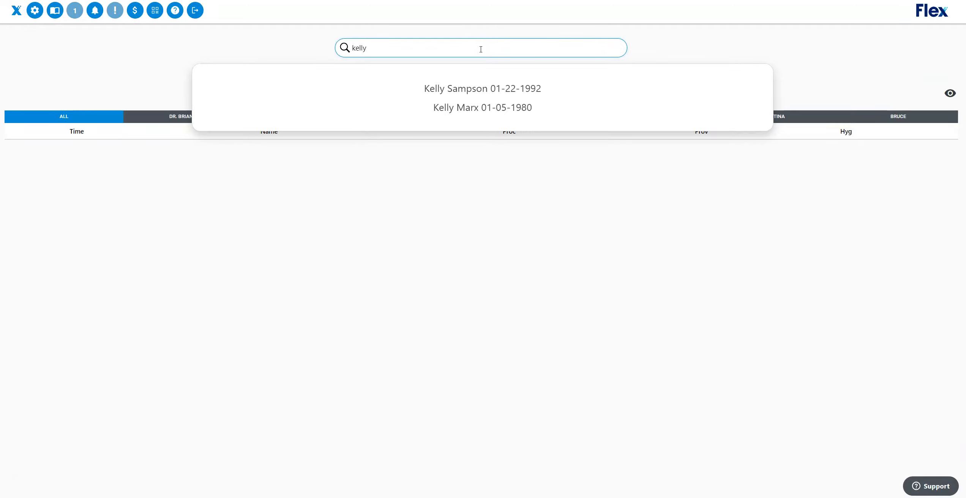
{"action": "left_click", "coordinate": [477, 114]}
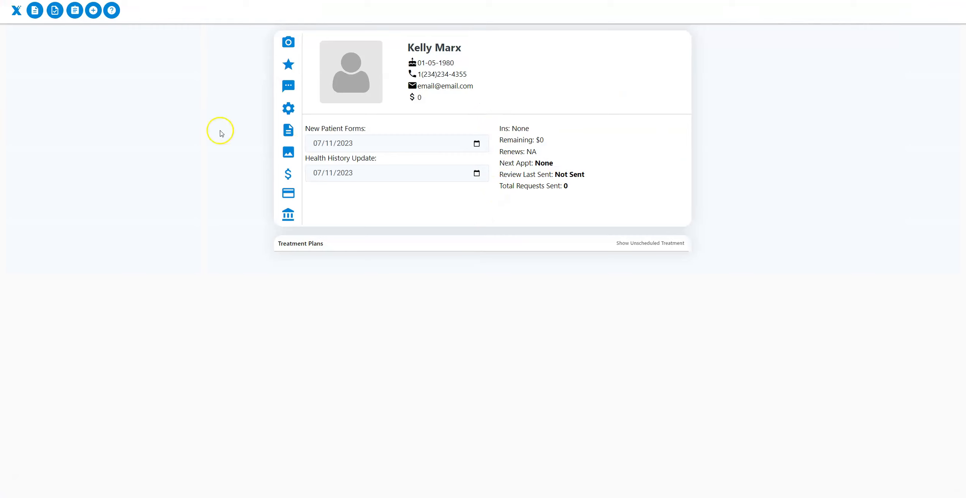
Open the "Membership Plan- Adult" form for the patient, draw a signature in the signature box and submit the form
{"action": "left_click", "coordinate": [94, 12]}
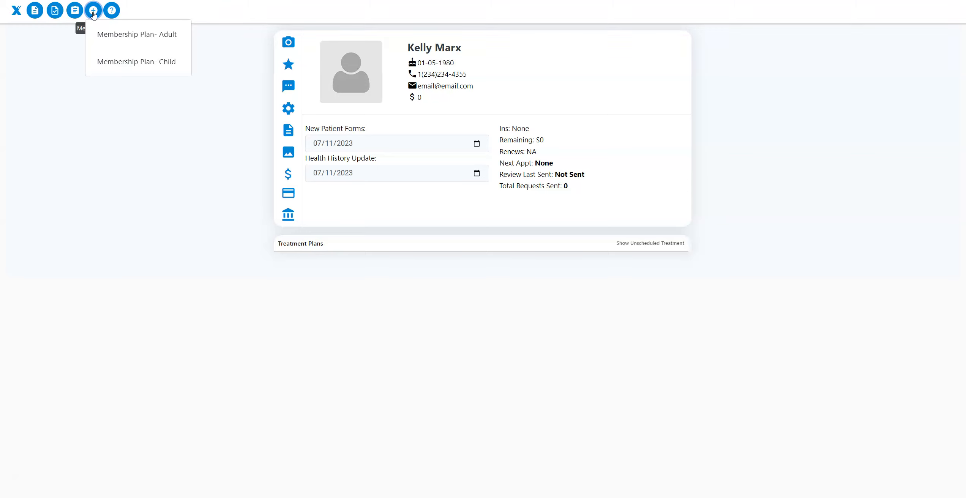
{"action": "left_click", "coordinate": [118, 37]}
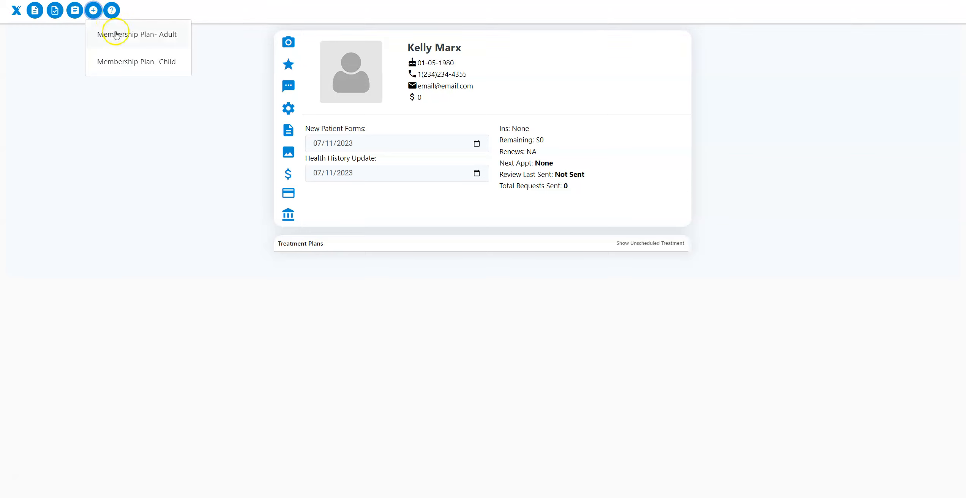
{"action": "left_click", "coordinate": [117, 36]}
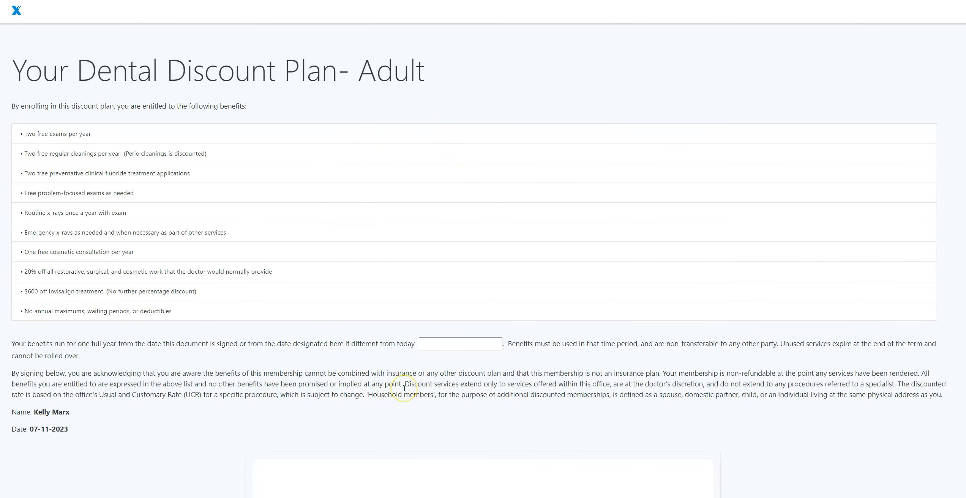
{"action": "scroll", "coordinate": [404, 388], "scroll_direction": "down", "scroll_amount": 3}
{"action": "mouse_move", "coordinate": [404, 392]}
{"action": "left_mouse_down"}
{"action": "mouse_move", "coordinate": [408, 410]}
{"action": "mouse_move", "coordinate": [561, 385]}
{"action": "left_mouse_up"}
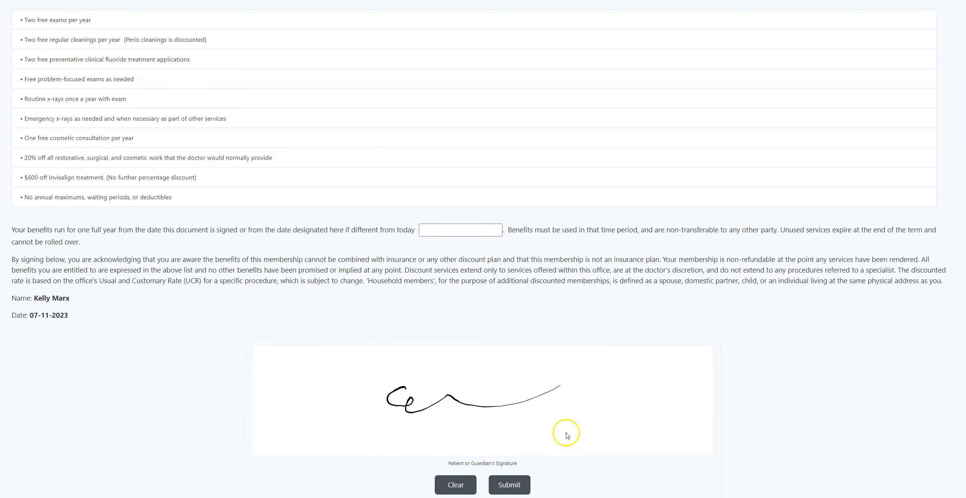
{"action": "left_click", "coordinate": [507, 487]}
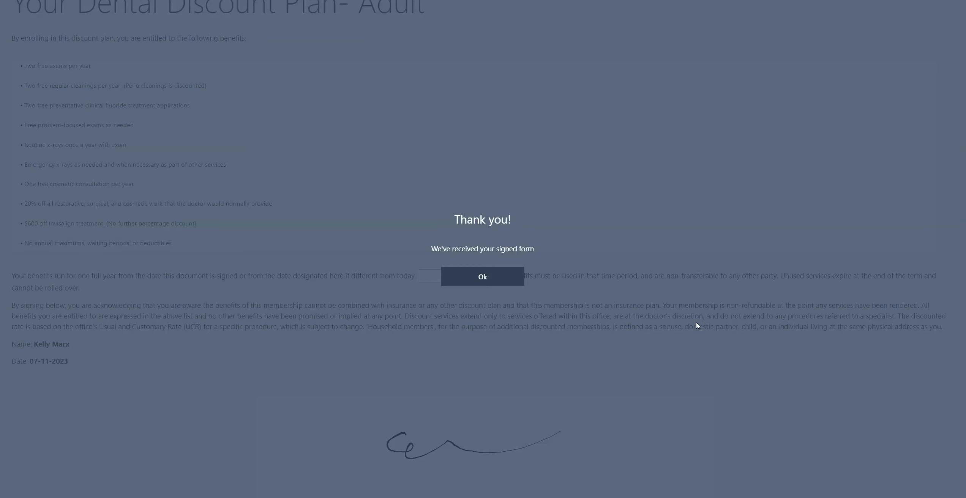
{"action": "left_click", "coordinate": [483, 278]}
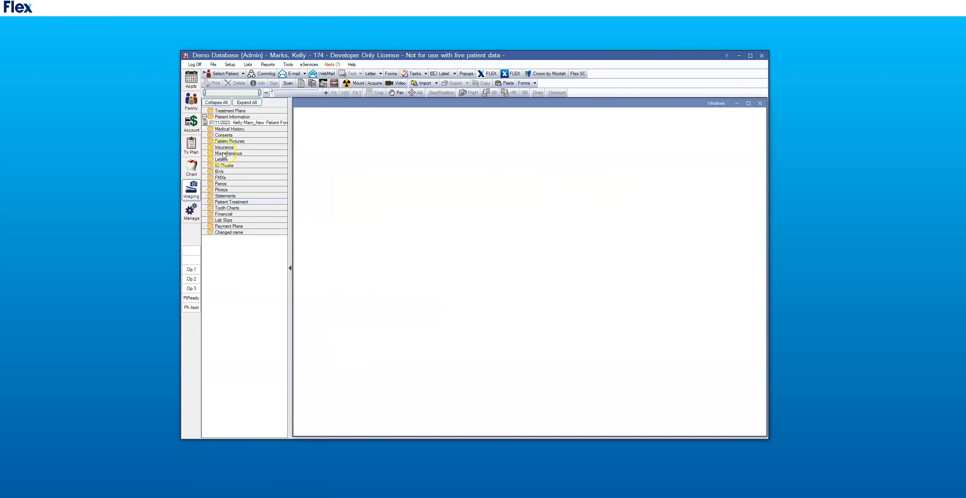
Review the patient's assigned discount plan and the signed membership PDF in the Insurance images folder in Open Dental
{"action": "left_click", "coordinate": [199, 109]}
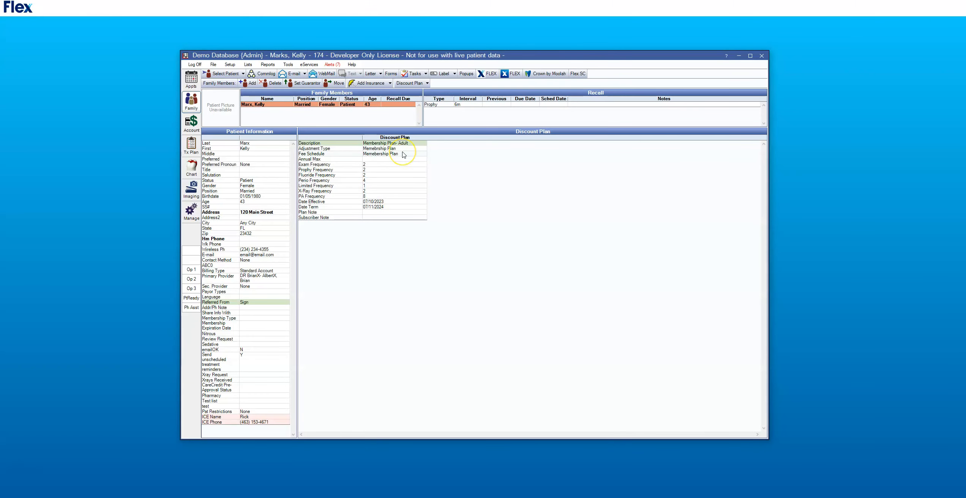
{"action": "left_click", "coordinate": [191, 190]}
{"action": "left_click", "coordinate": [237, 153]}
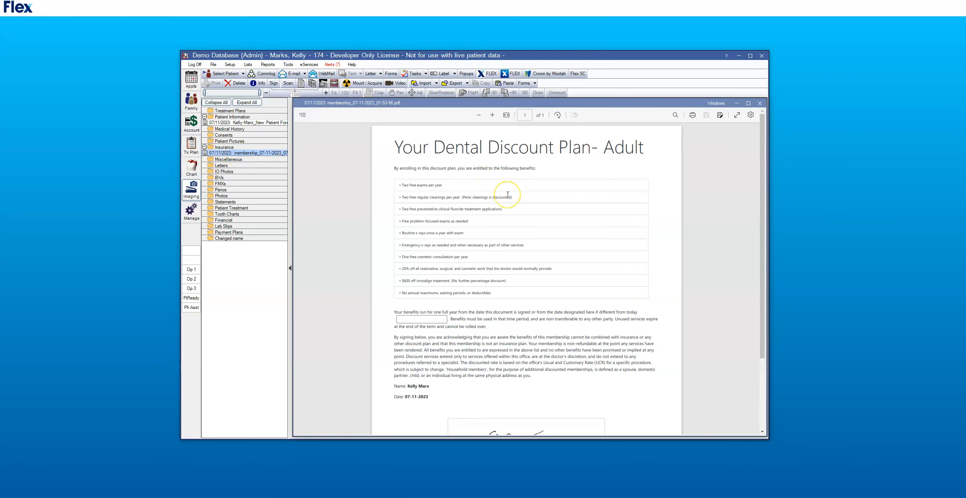
{"action": "scroll", "coordinate": [508, 195], "scroll_direction": "down", "scroll_amount": 3}
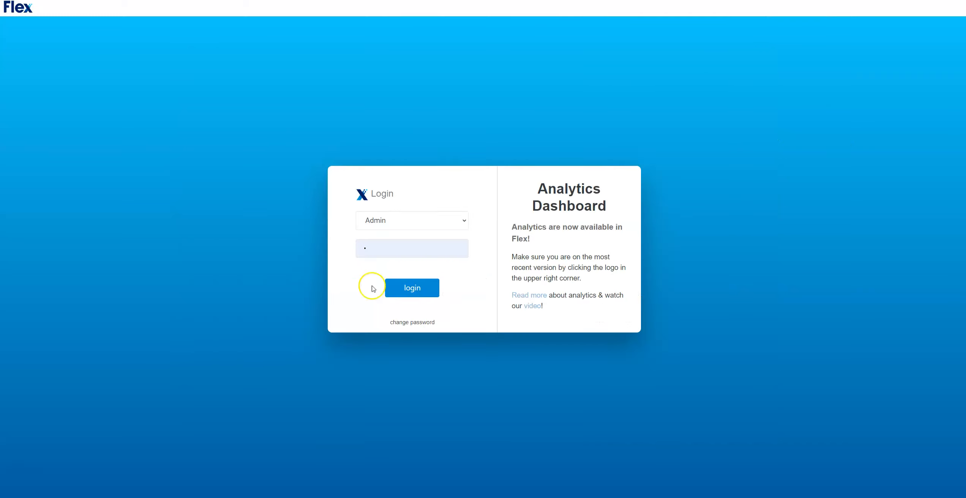
Log in to Flex as Admin and open the Unscheduled Treatment settings
{"action": "left_click", "coordinate": [419, 284]}
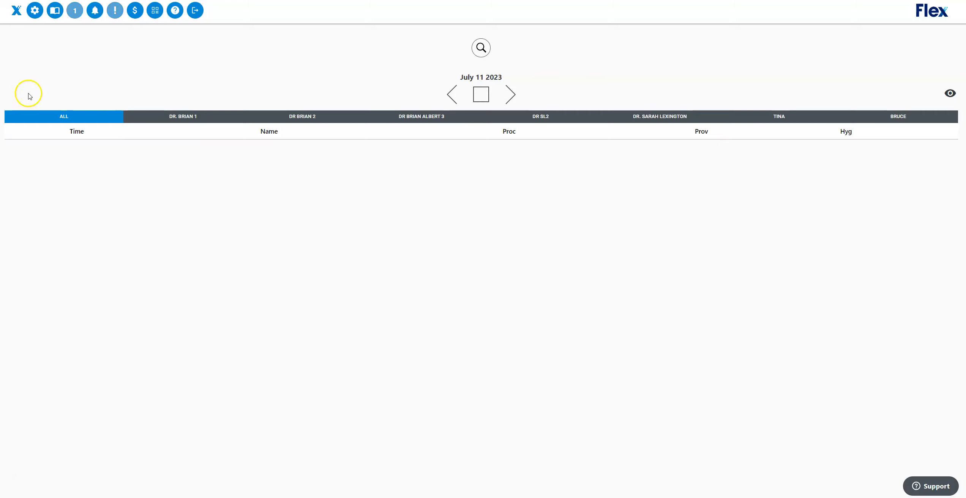
{"action": "left_click", "coordinate": [37, 15]}
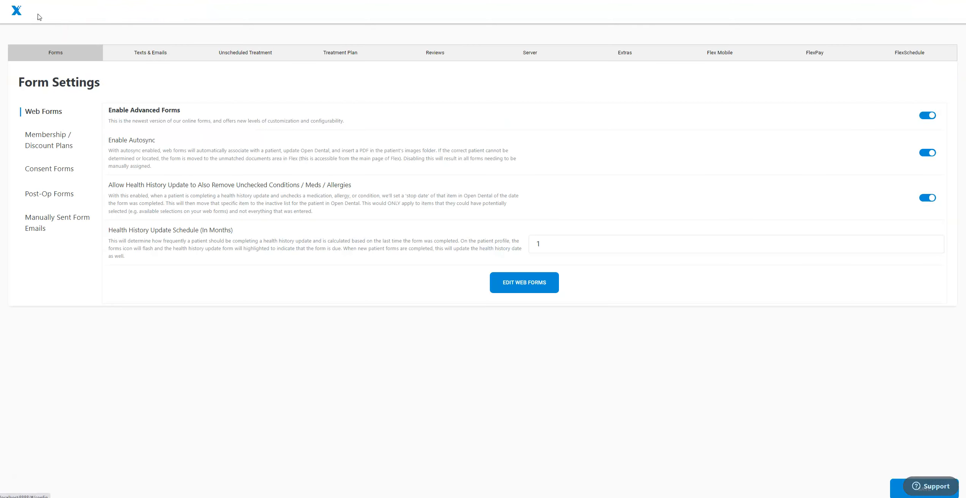
{"action": "left_click", "coordinate": [238, 56]}
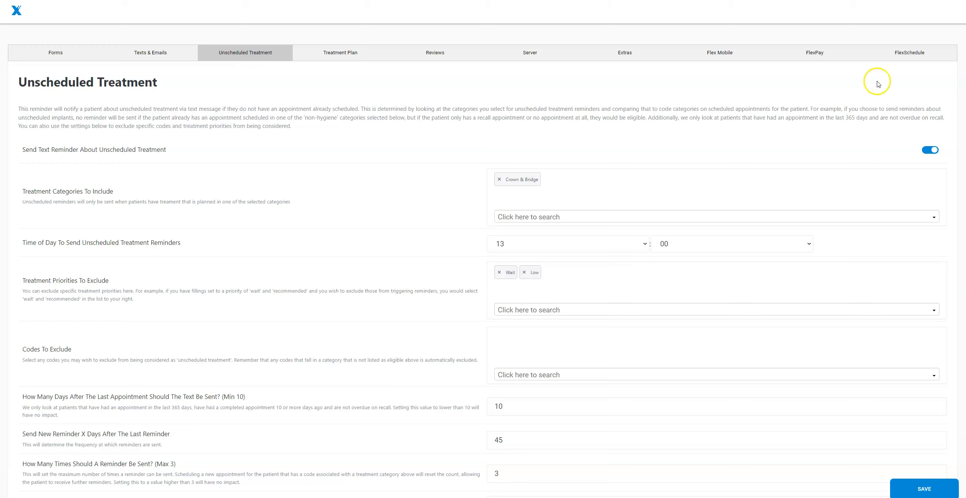
Toggle the unscheduled treatment text reminder off and back on, and view the treatment categories available to include
{"action": "left_click", "coordinate": [925, 153]}
{"action": "left_click", "coordinate": [924, 153]}
{"action": "left_click", "coordinate": [544, 216]}
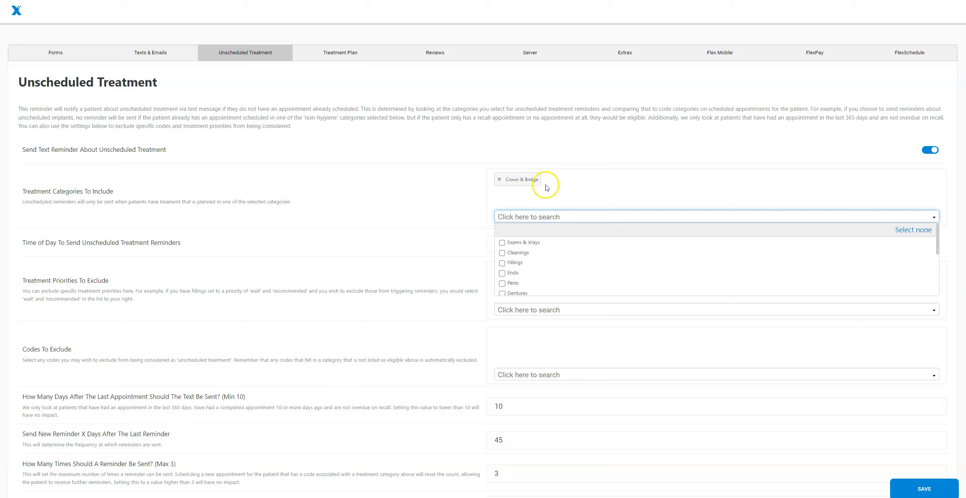
{"action": "left_click", "coordinate": [587, 193]}
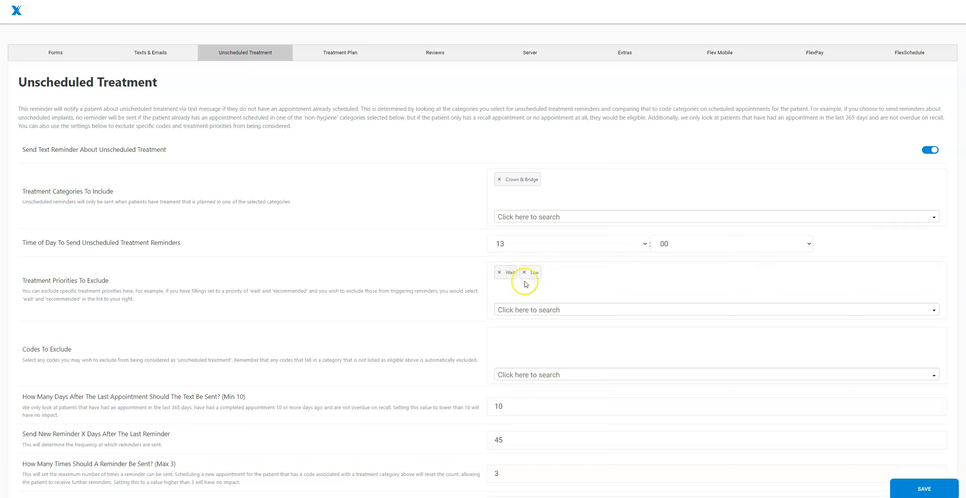
Review the reminder's delay, repeat interval, maximum count and adult message text, and save the unscheduled treatment settings
{"action": "scroll", "coordinate": [532, 296], "scroll_direction": "down", "scroll_amount": 2}
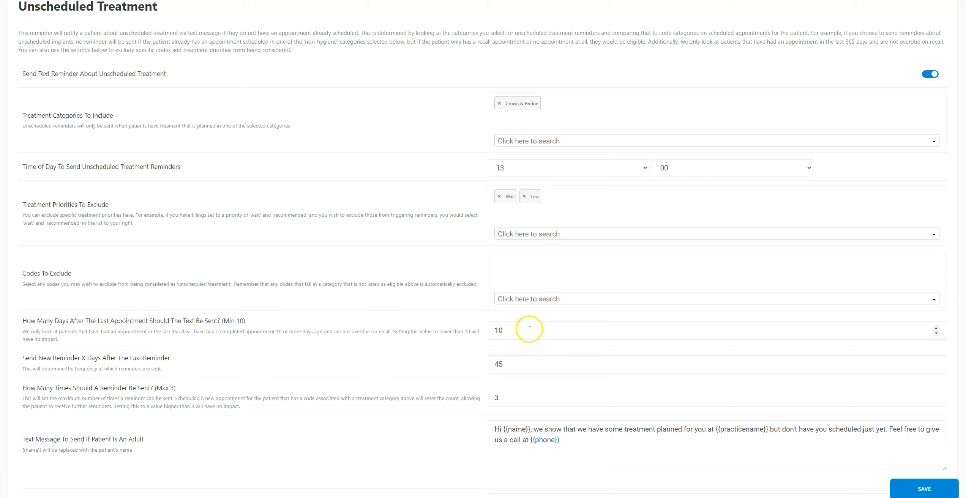
{"action": "left_click_drag", "start_coordinate": [518, 328], "coordinate": [490, 330]}
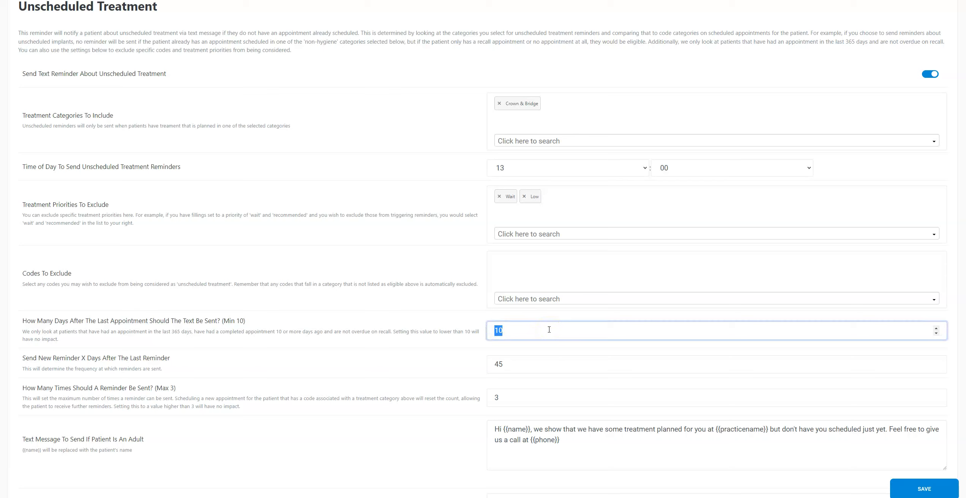
{"action": "left_click_drag", "start_coordinate": [513, 365], "coordinate": [487, 367]}
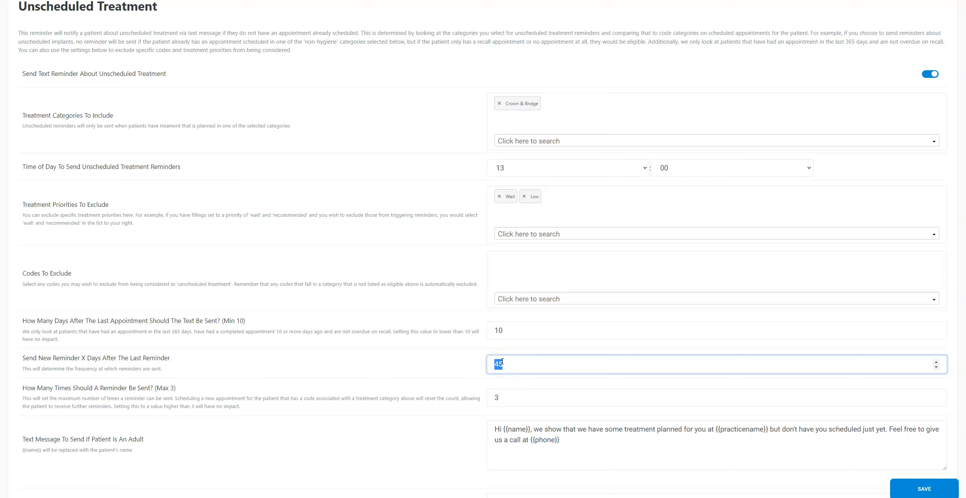
{"action": "left_click_drag", "start_coordinate": [509, 395], "coordinate": [485, 396]}
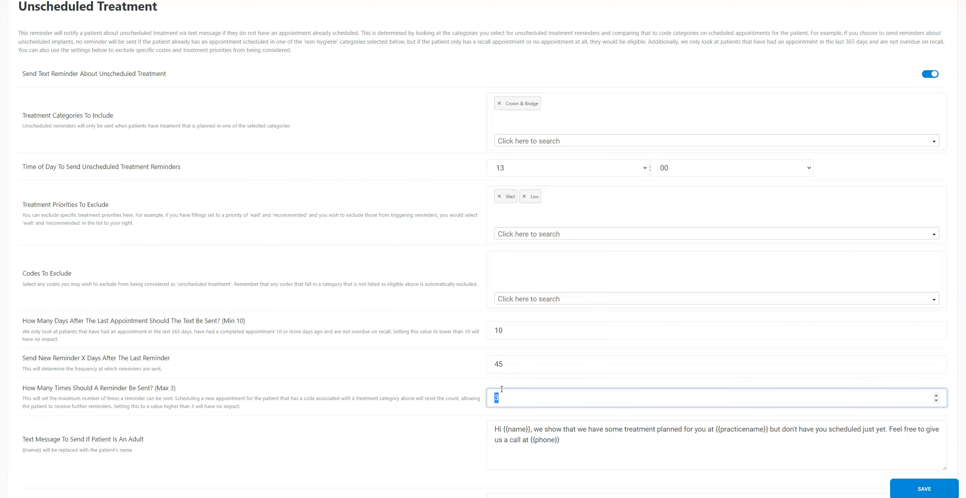
{"action": "scroll", "coordinate": [595, 375], "scroll_direction": "down", "scroll_amount": 4}
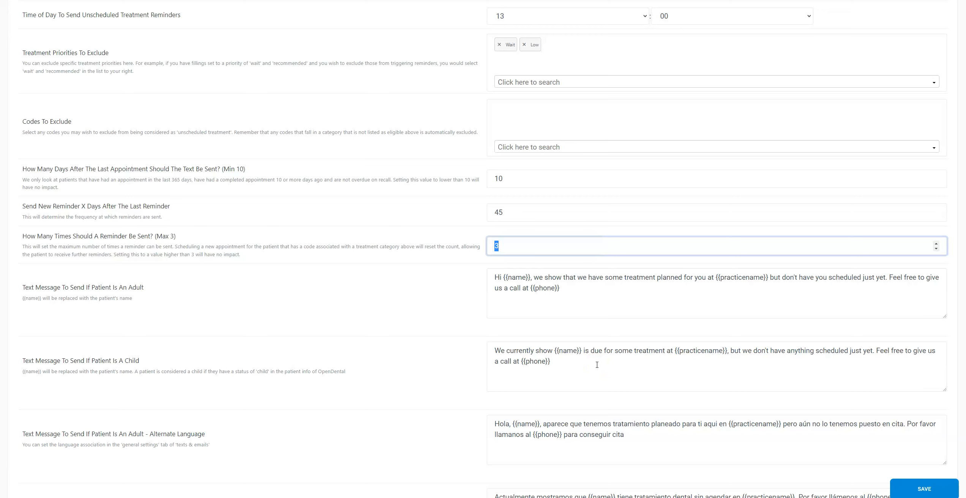
{"action": "left_click_drag", "start_coordinate": [503, 277], "coordinate": [531, 279]}
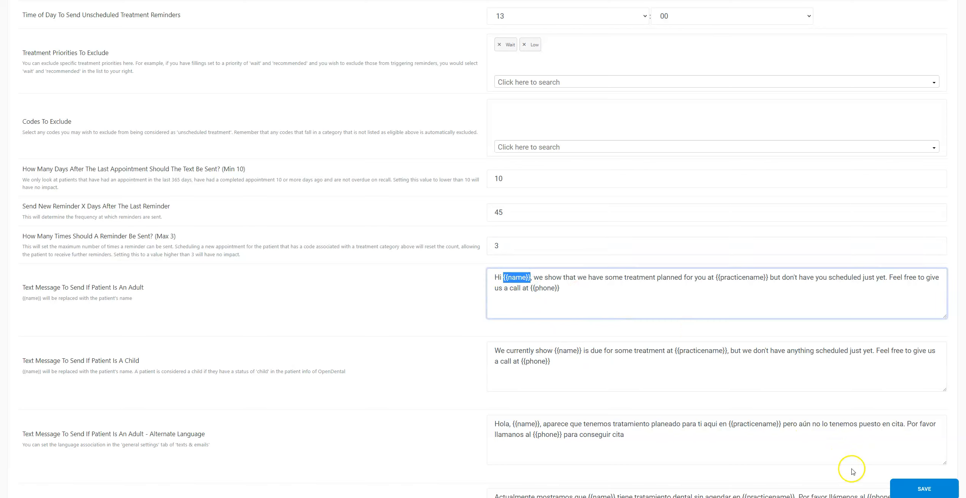
{"action": "left_click", "coordinate": [900, 489]}
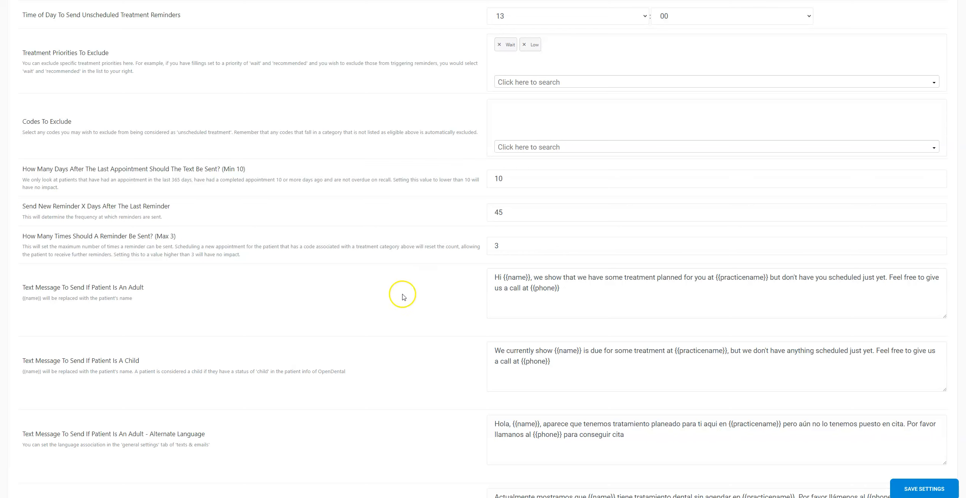
Return to the Flex home page and find the patient by first name to open their profile again
{"action": "scroll", "coordinate": [353, 283], "scroll_direction": "up", "scroll_amount": 5}
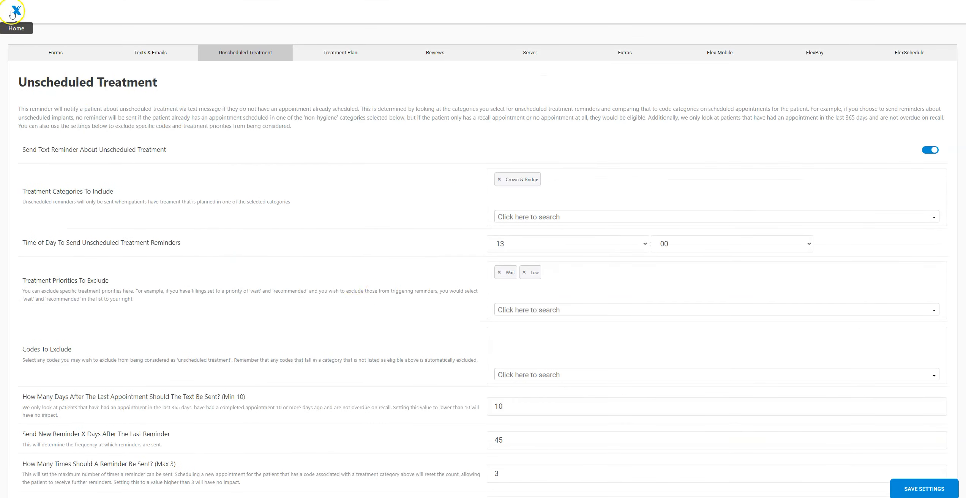
{"action": "left_click", "coordinate": [16, 11]}
{"action": "left_click", "coordinate": [480, 49]}
{"action": "left_click", "coordinate": [476, 45]}
{"action": "type", "text": "kelly"}
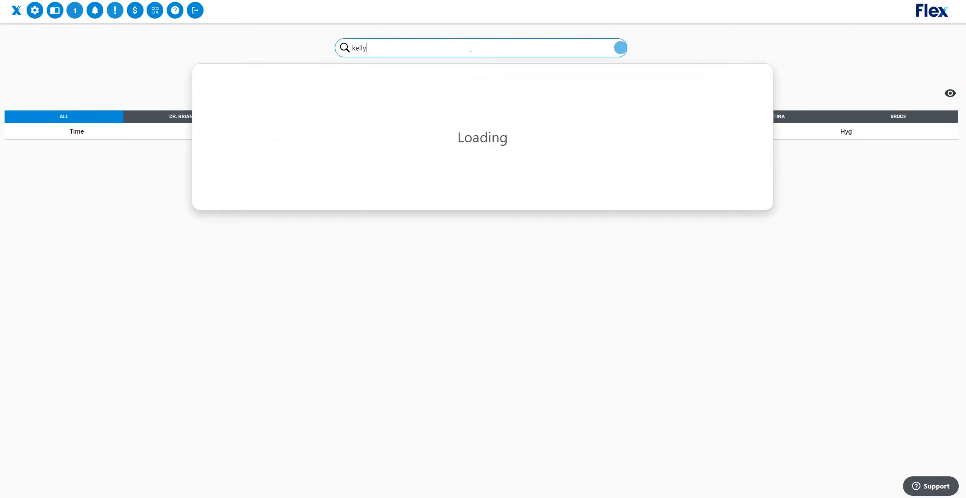
{"action": "left_click", "coordinate": [483, 109]}
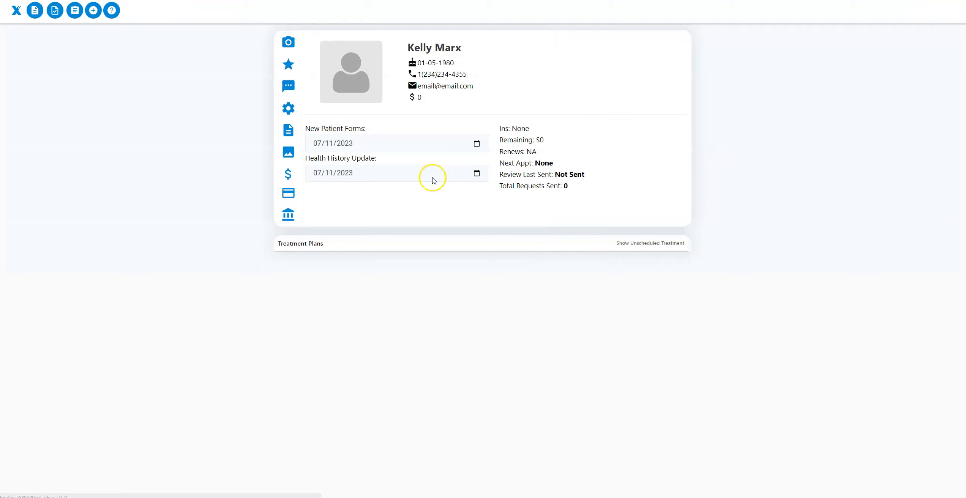
In the patient's communication settings, enable Text Messages, disable Unscheduled Treatment Reminders and close the dialog
{"action": "left_click", "coordinate": [288, 110]}
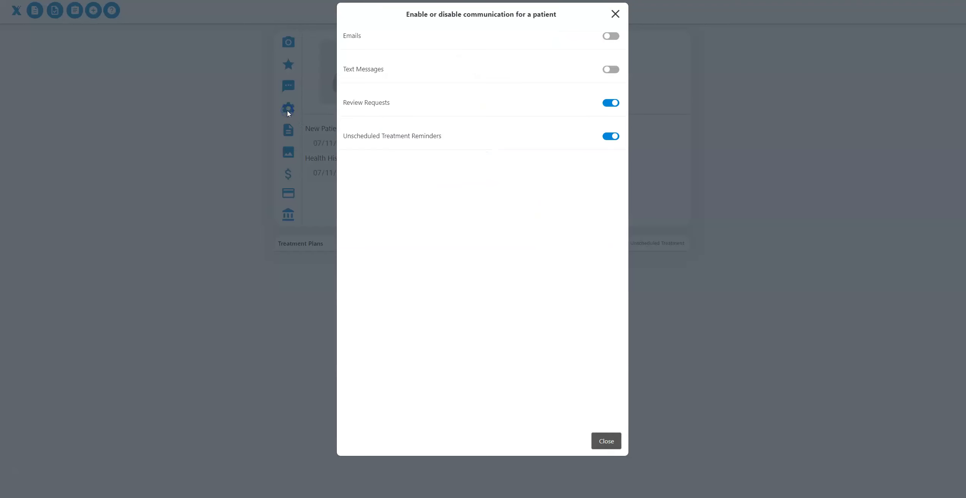
{"action": "left_click", "coordinate": [614, 72]}
{"action": "left_click", "coordinate": [608, 137]}
{"action": "left_click", "coordinate": [613, 441]}
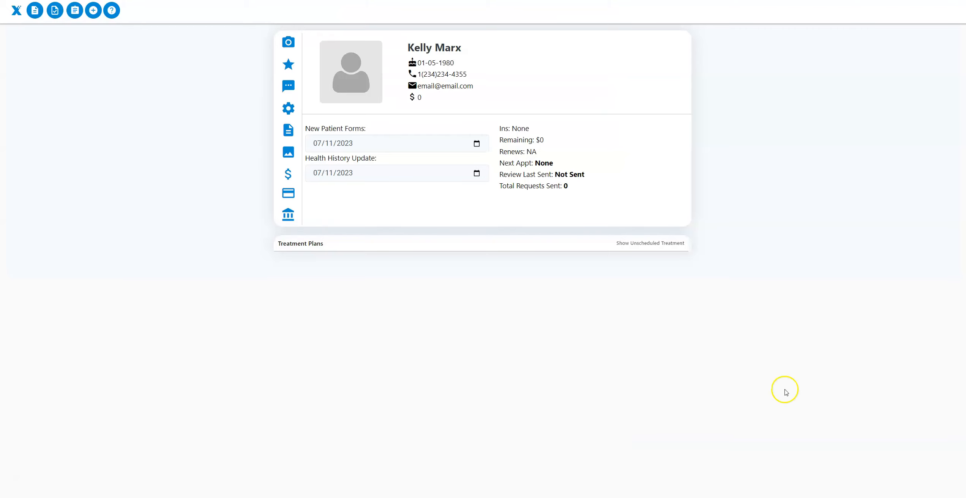